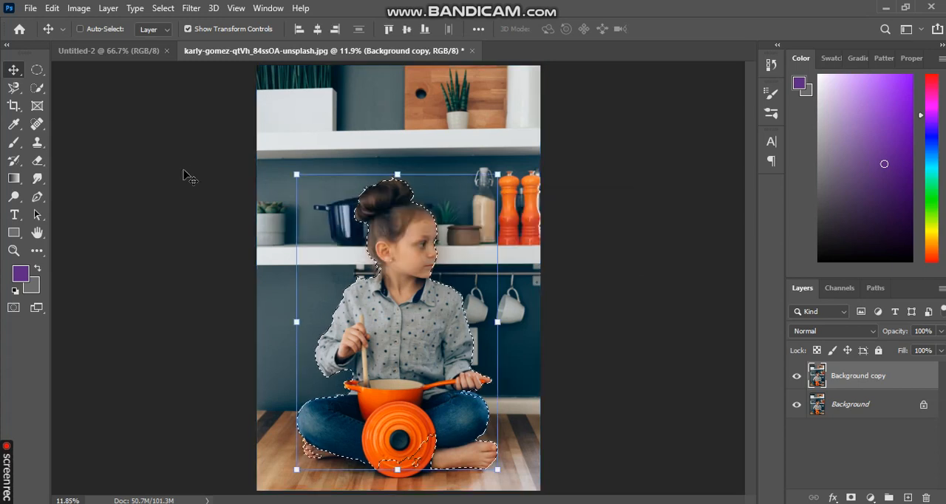
- Add the missing lower part of the orange pot lid to the girl's selection with the Quick Selection tool
click(37, 88)
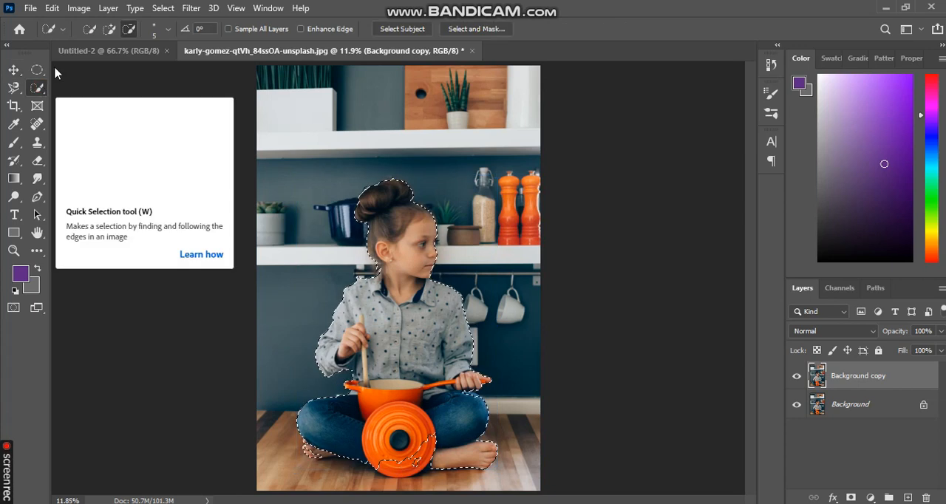
click(110, 29)
drag(395, 464, 406, 468)
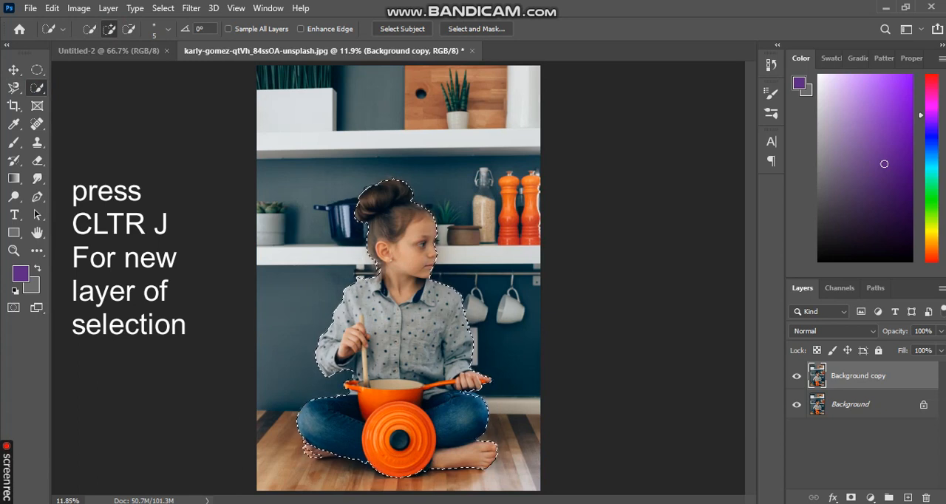
- Copy the selected girl from Background copy to a new layer and check it by toggling the lower layers' visibility
key(ctrl+j)
click(797, 405)
click(797, 433)
click(797, 433)
click(797, 404)
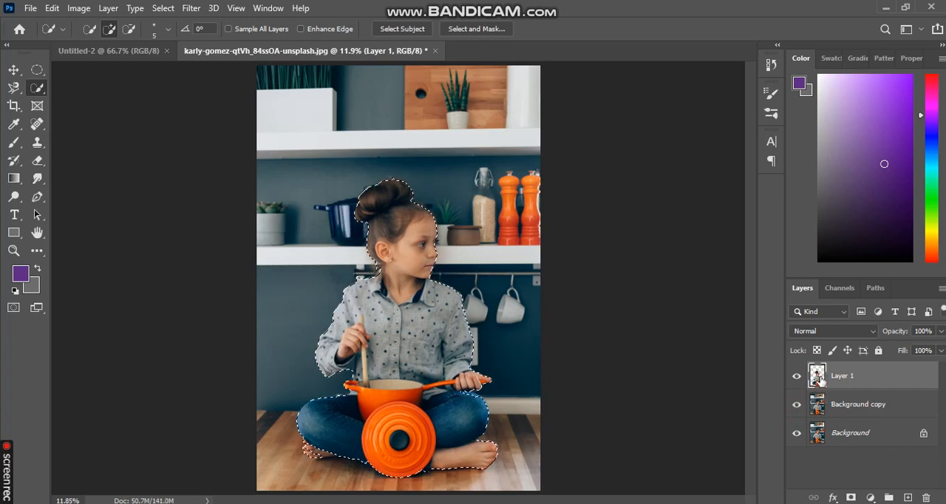
- Copy the selected girl from Background copy to a fresh layer, delete Layer 1, and leave both background layers visible
click(831, 403)
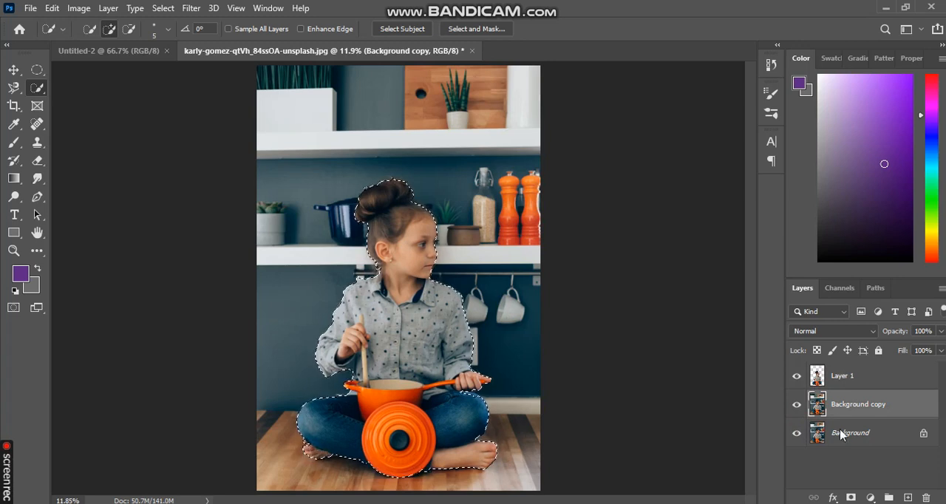
click(797, 404)
click(797, 433)
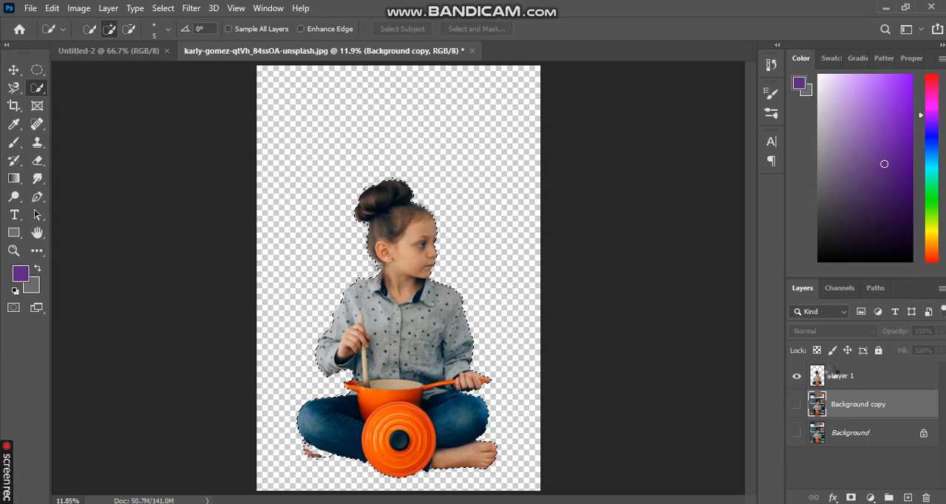
click(850, 387)
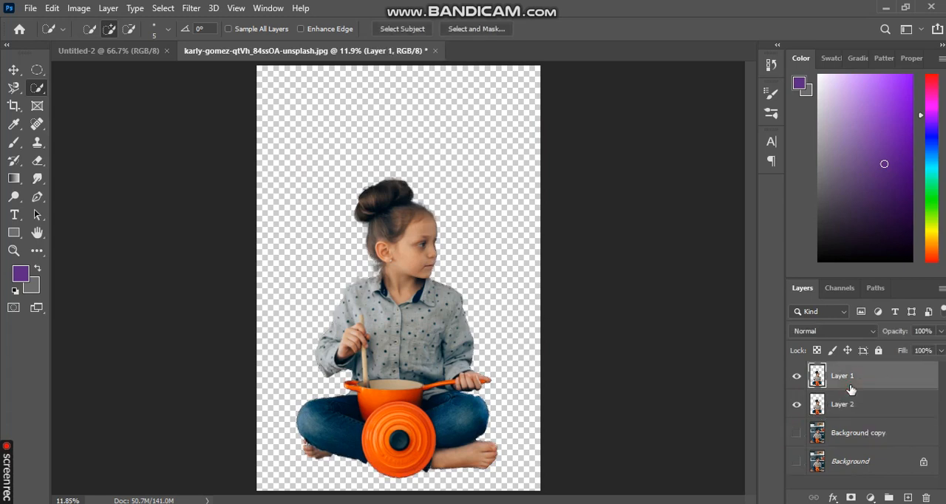
drag(882, 387, 929, 498)
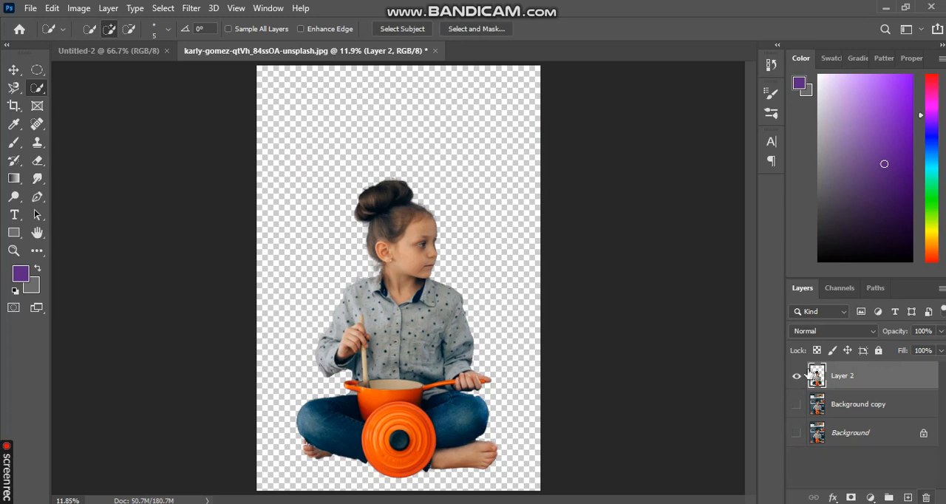
click(797, 404)
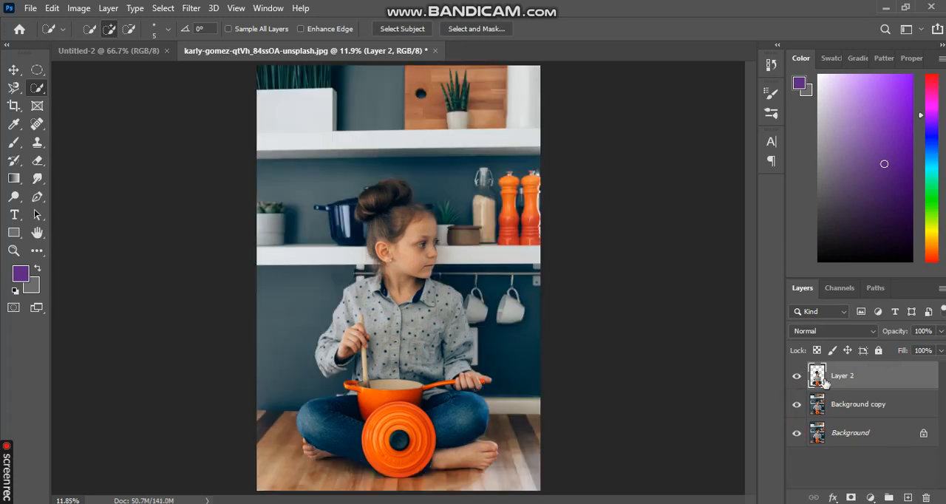
- Apply the Filter Gallery's Cutout filter to Layer 2 with Edge Simplicity 5 and Edge Fidelity 1
click(13, 69)
click(192, 8)
click(203, 65)
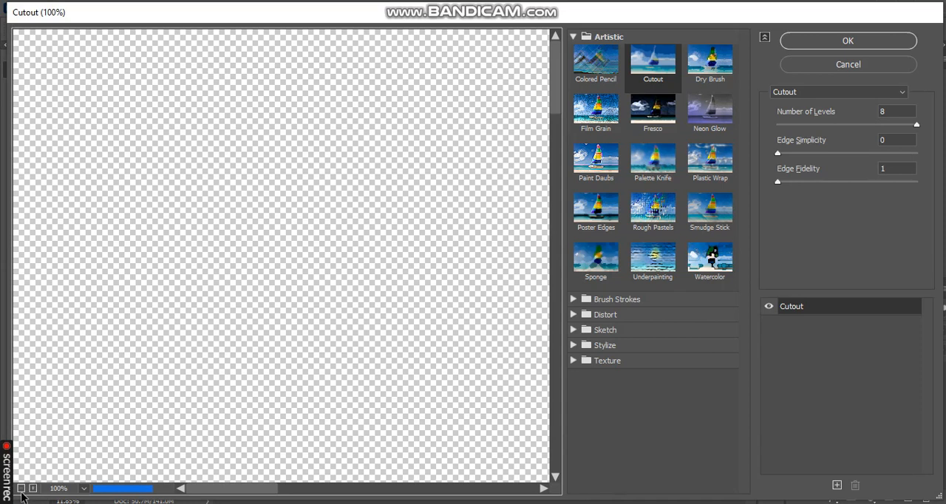
click(21, 489)
click(21, 488)
click(32, 489)
click(33, 489)
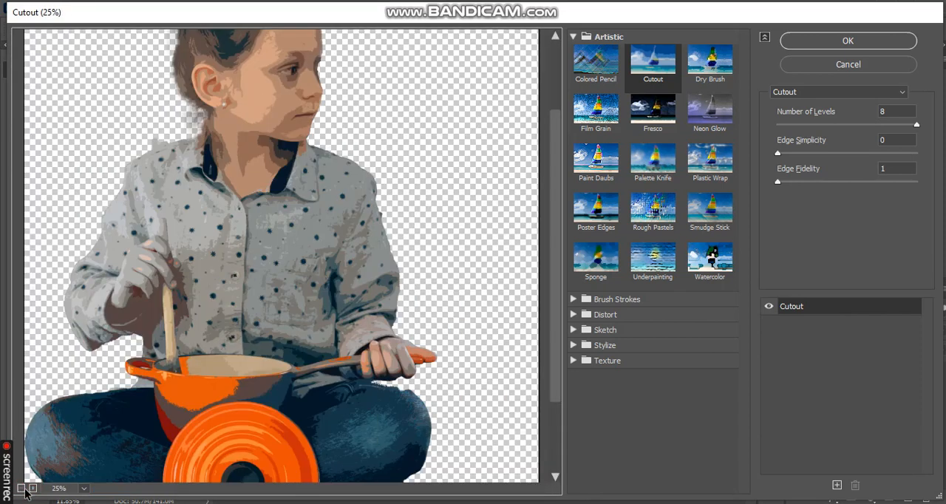
click(21, 488)
click(800, 153)
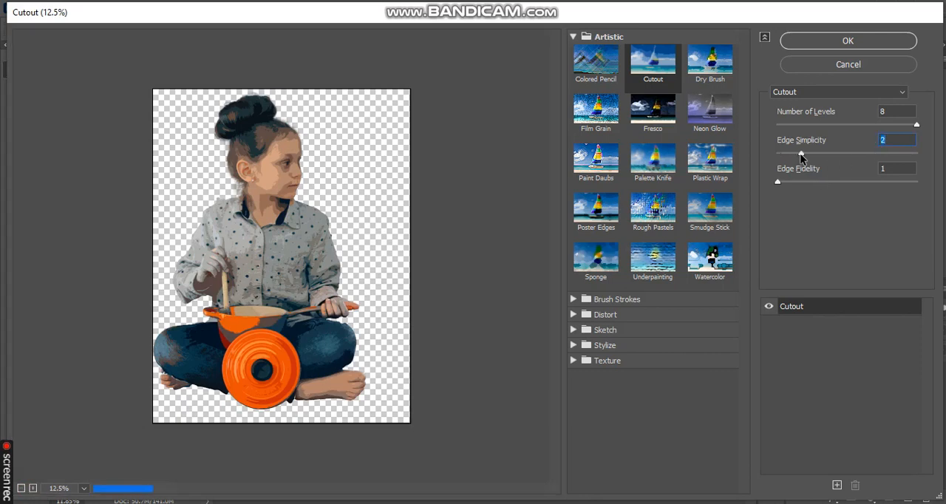
click(842, 153)
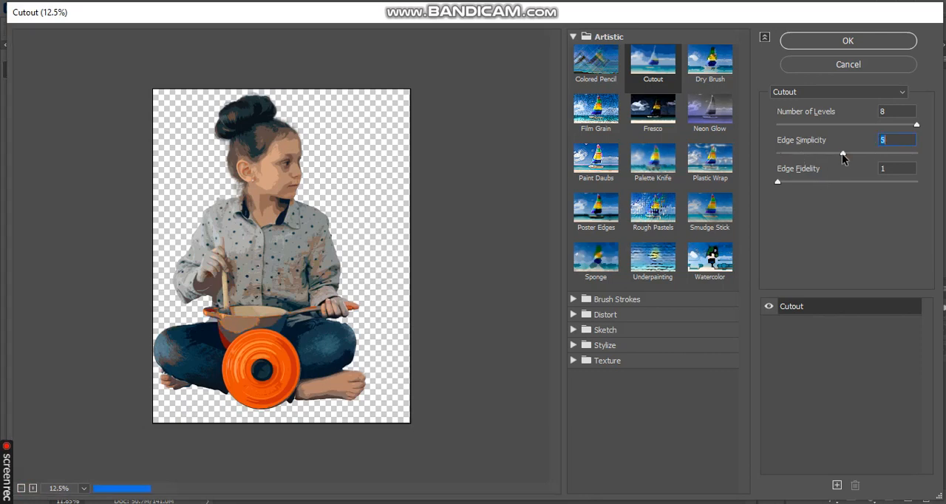
click(825, 182)
click(801, 182)
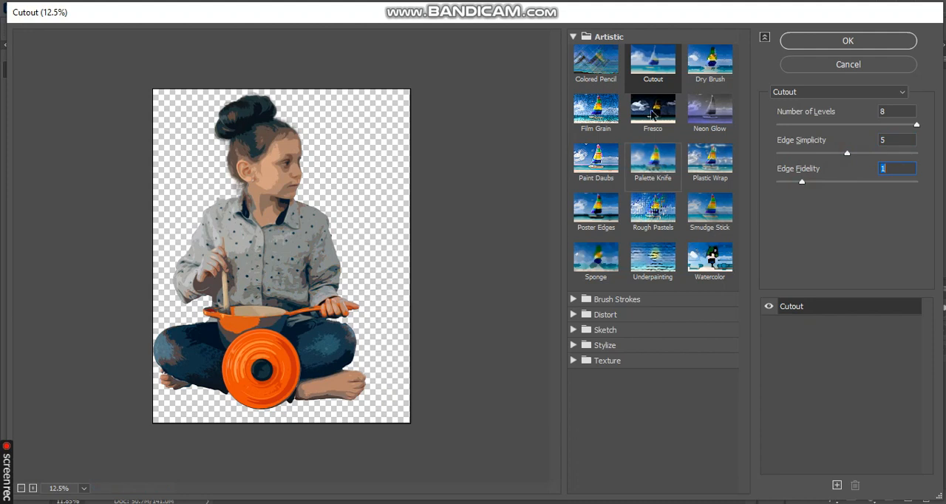
click(807, 43)
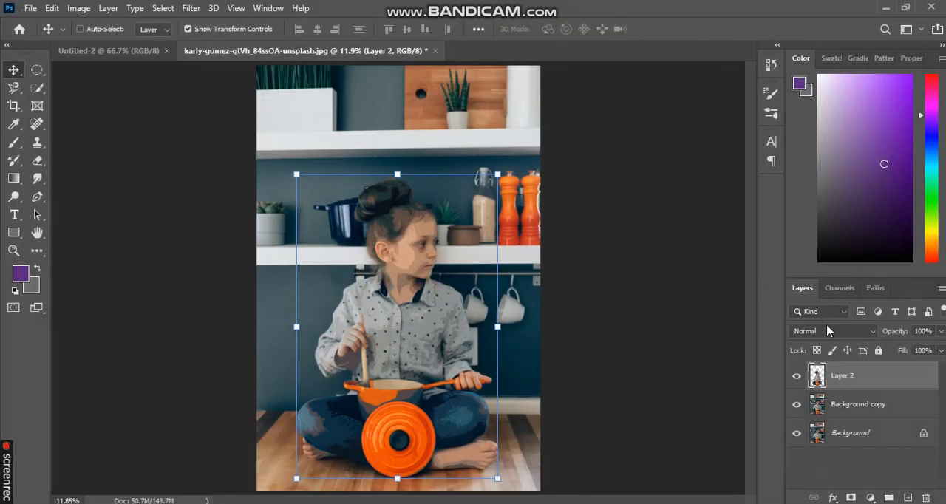
- Load Layer 2's outline as a selection and invert it with Background copy as the active layer
ctrl+click(817, 376)
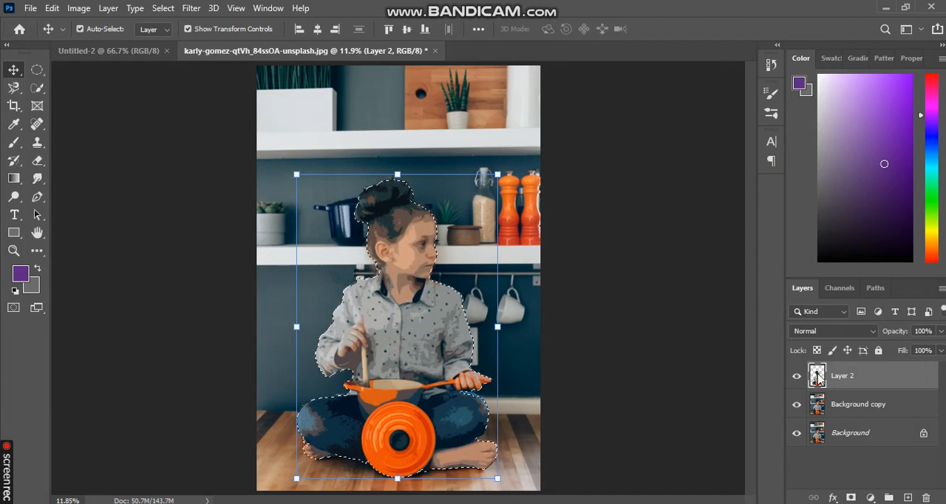
click(879, 406)
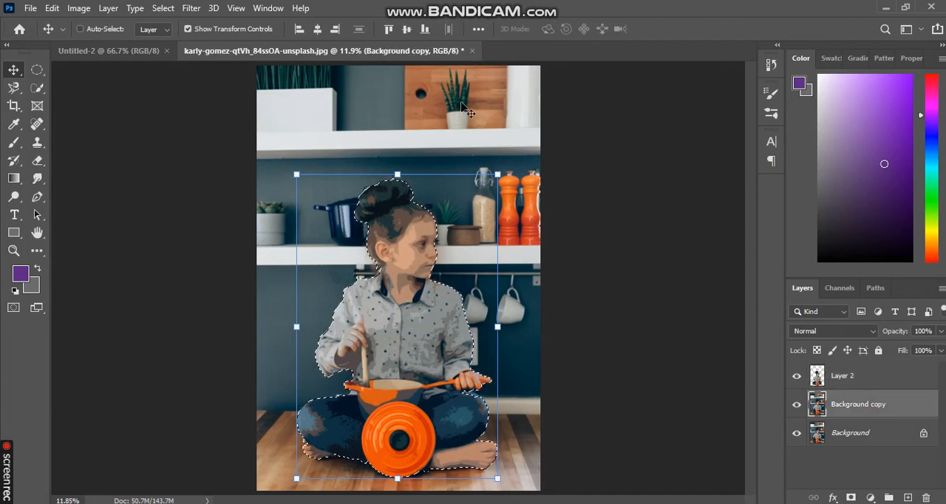
click(162, 8)
click(176, 62)
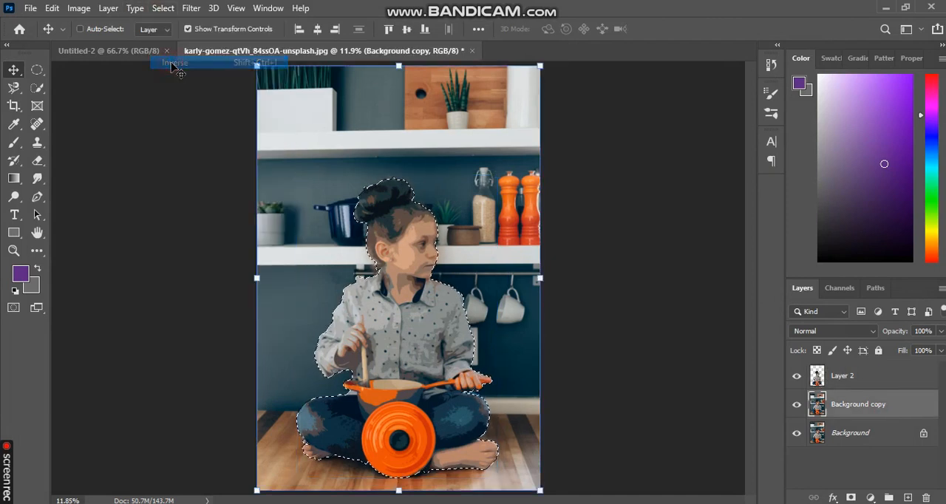
- Apply the Cutout filter to the selected surroundings on Background copy with Edge Simplicity 8 and Edge Fidelity 1, and deselect
click(193, 9)
click(207, 65)
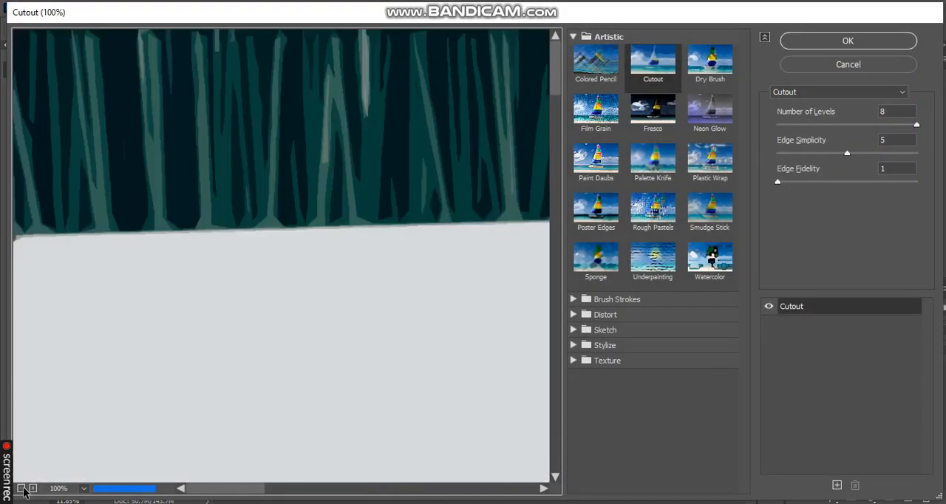
click(22, 489)
click(21, 489)
click(21, 489)
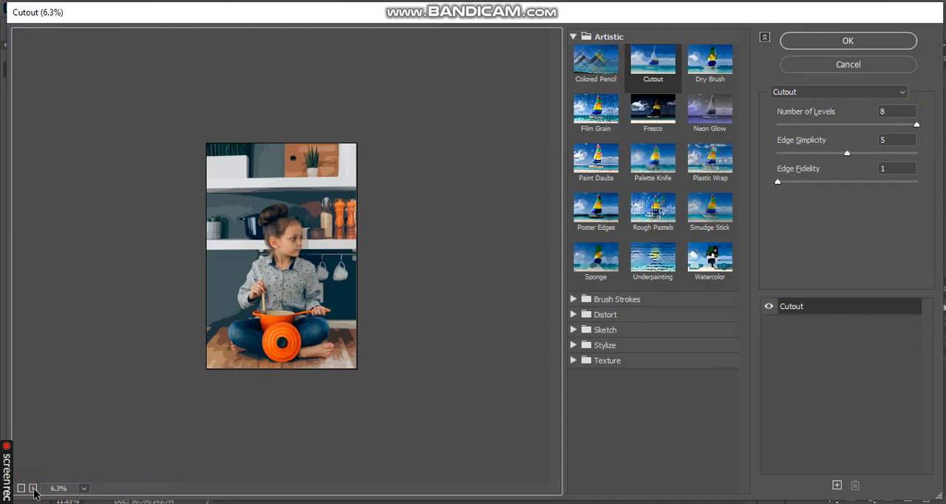
click(33, 489)
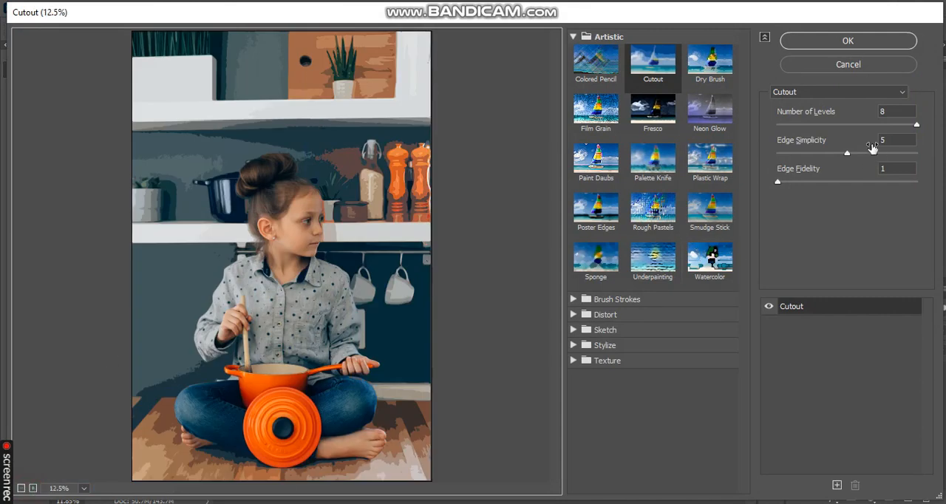
drag(860, 153, 879, 153)
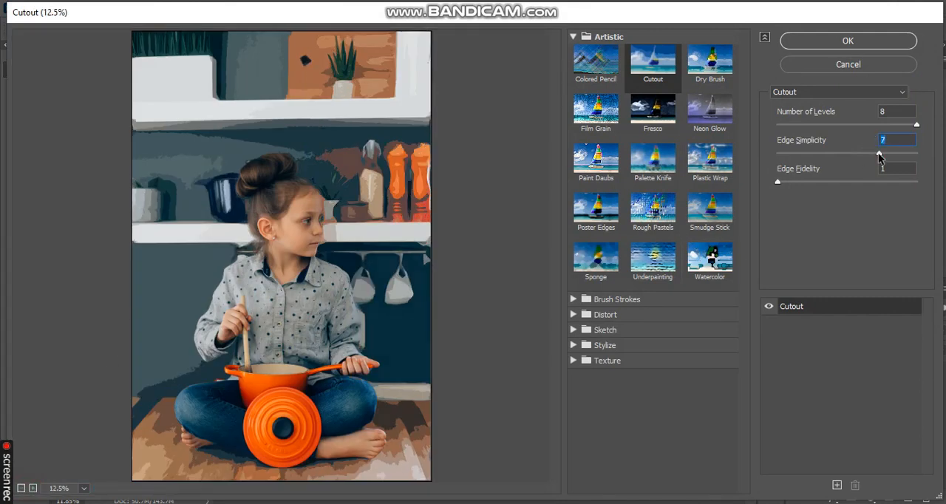
click(900, 153)
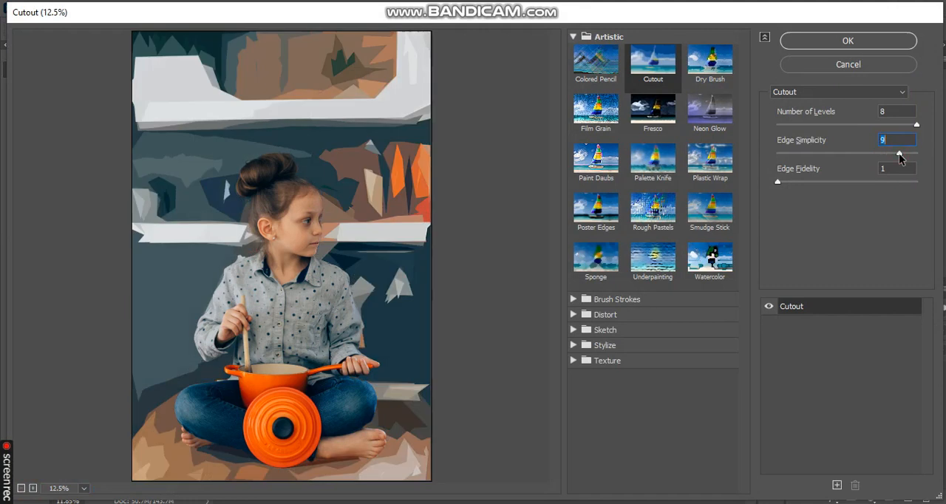
click(889, 153)
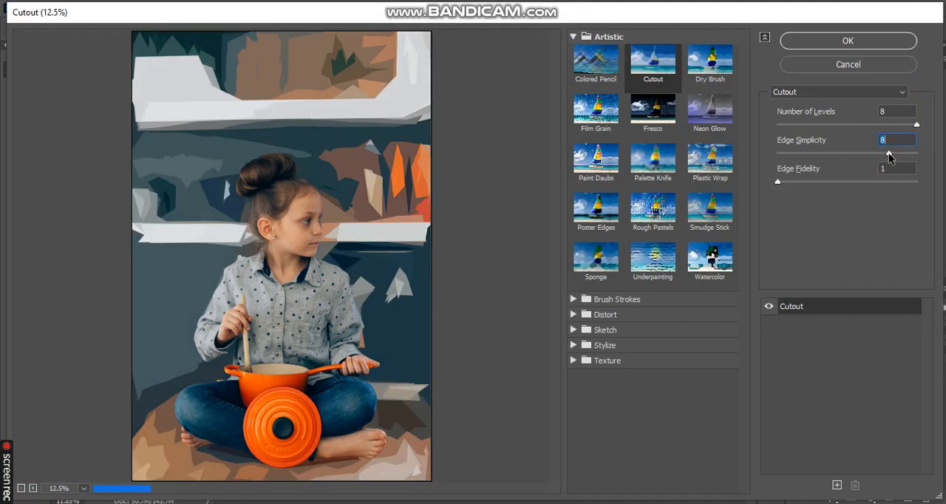
click(844, 181)
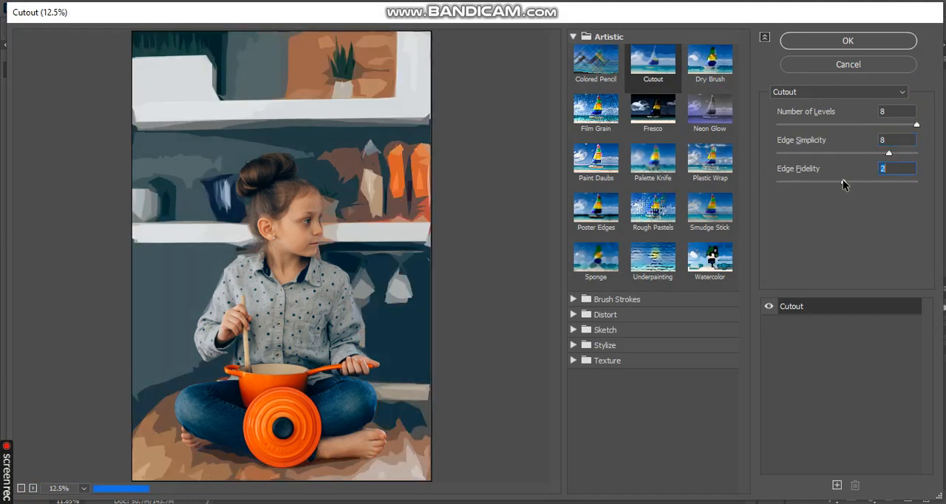
click(784, 183)
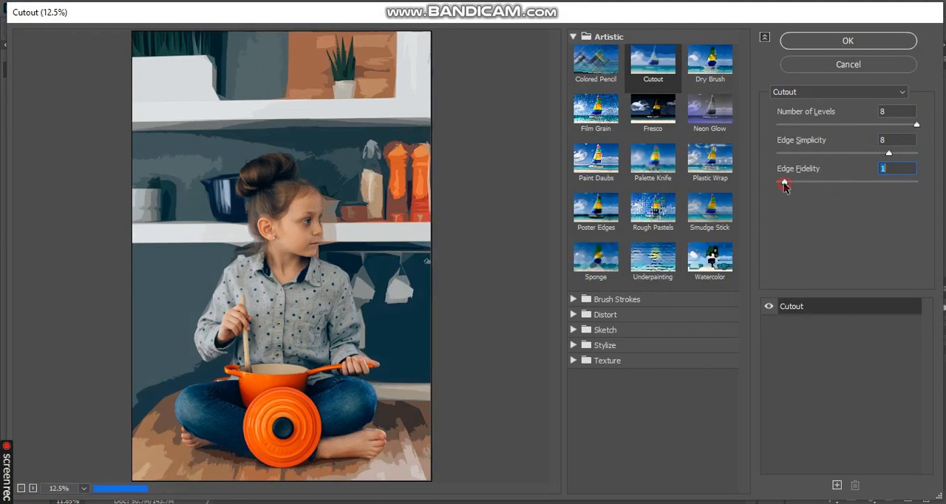
click(811, 40)
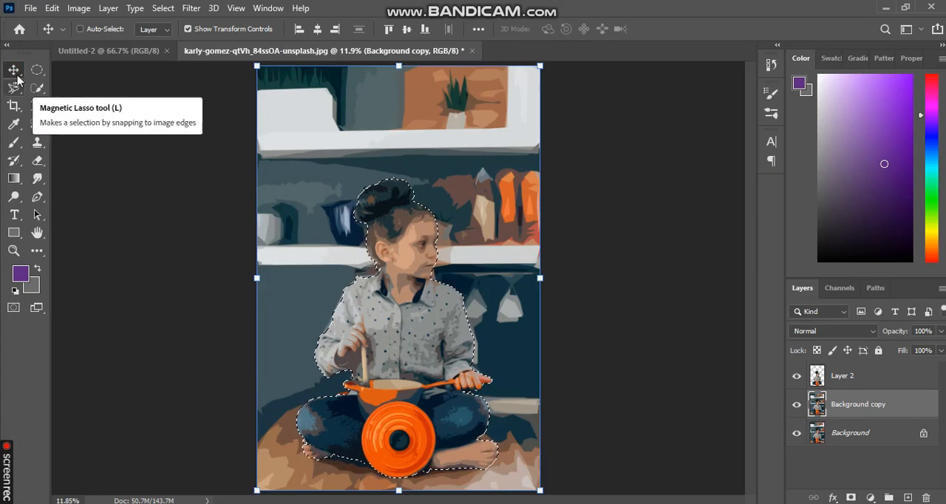
key(ctrl+d)
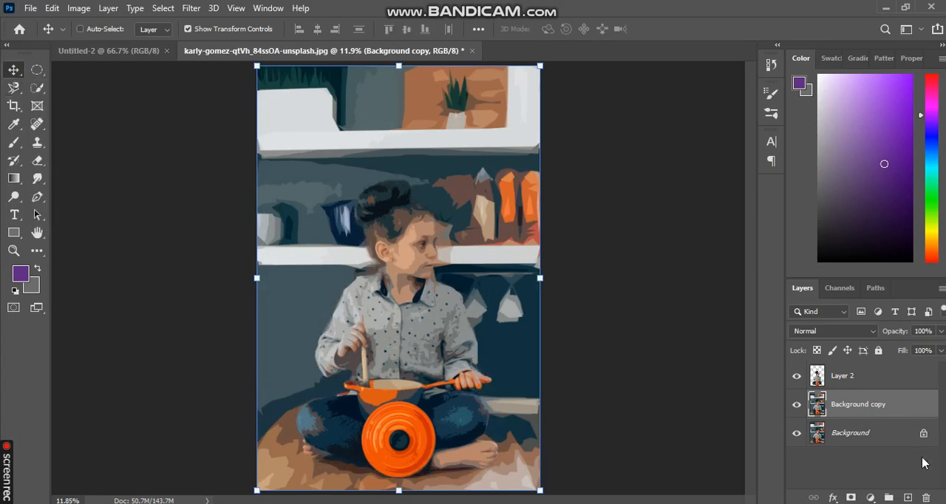
- Add a Hue/Saturation adjustment layer above Layer 2 with Hue +2, Saturation +42 and Lightness -4
click(873, 380)
click(871, 497)
click(879, 365)
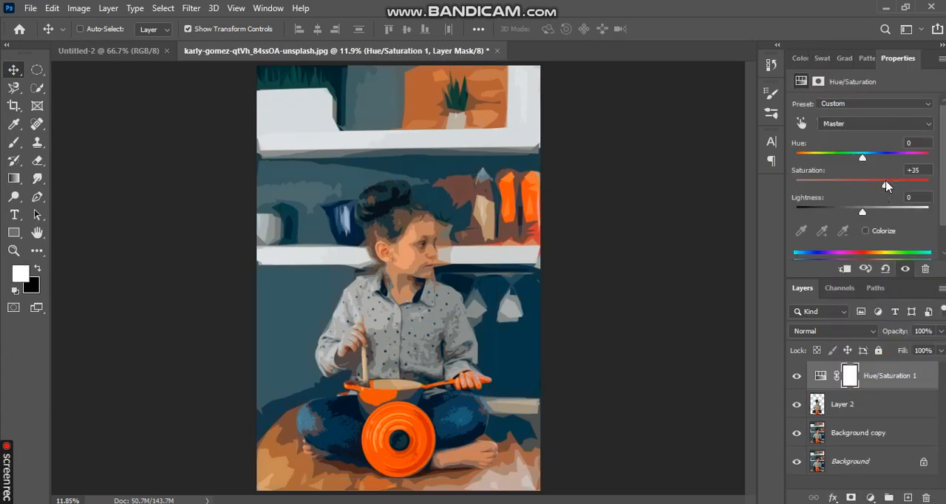
drag(861, 161, 865, 164)
mouse_move(871, 210)
mouse_down()
mouse_move(850, 214)
mouse_move(861, 216)
mouse_up()
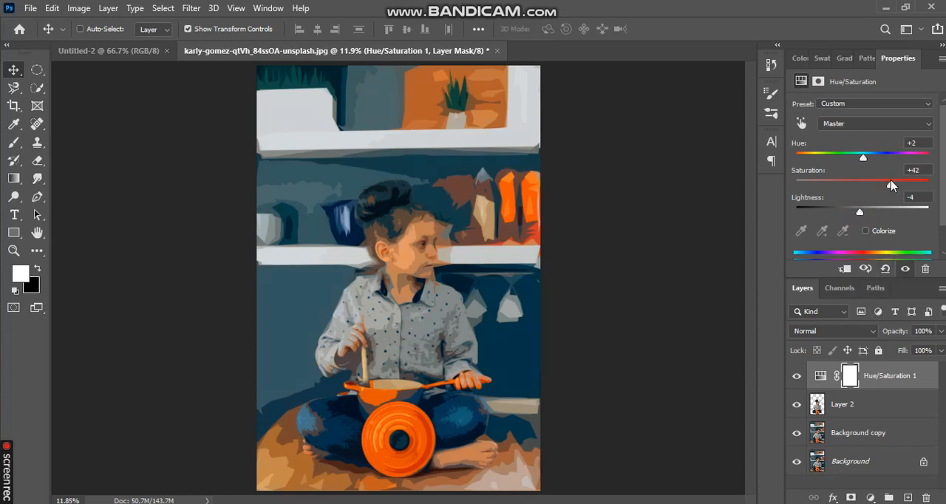
click(870, 498)
click(755, 447)
- Copy the girl from the original Background to a new layer directly above Layer 2 and hide it with a black layer mask
click(819, 401)
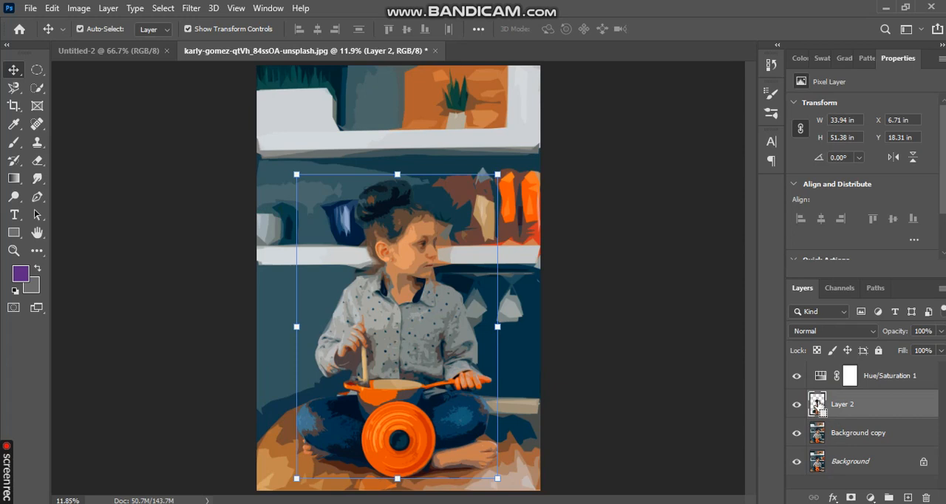
ctrl+click(816, 404)
click(839, 465)
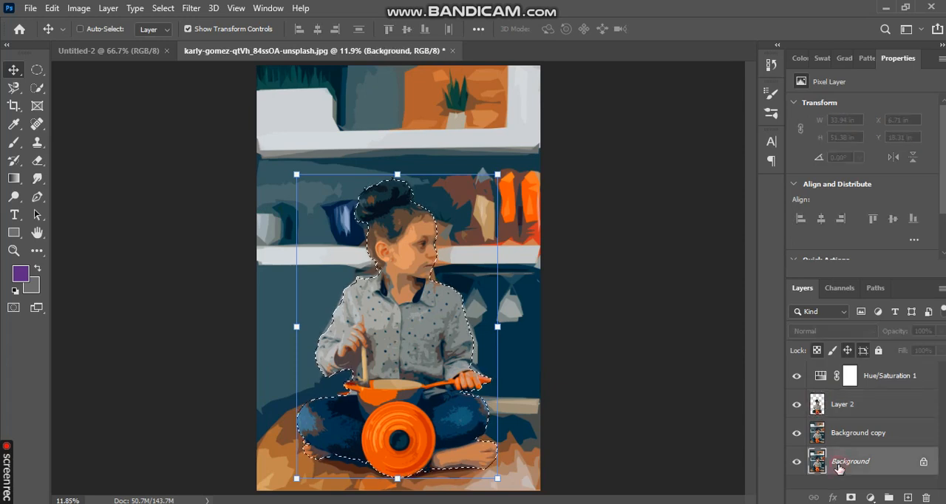
key(ctrl+j)
drag(841, 465, 843, 400)
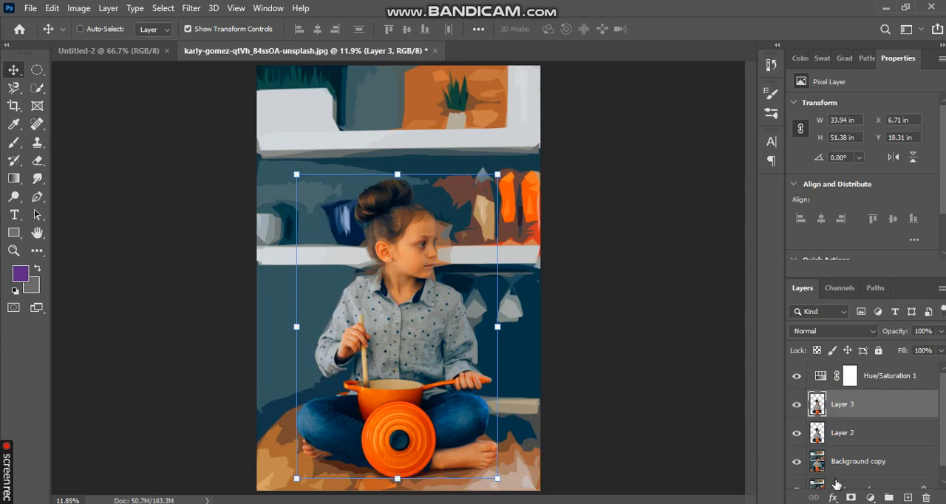
alt+click(855, 498)
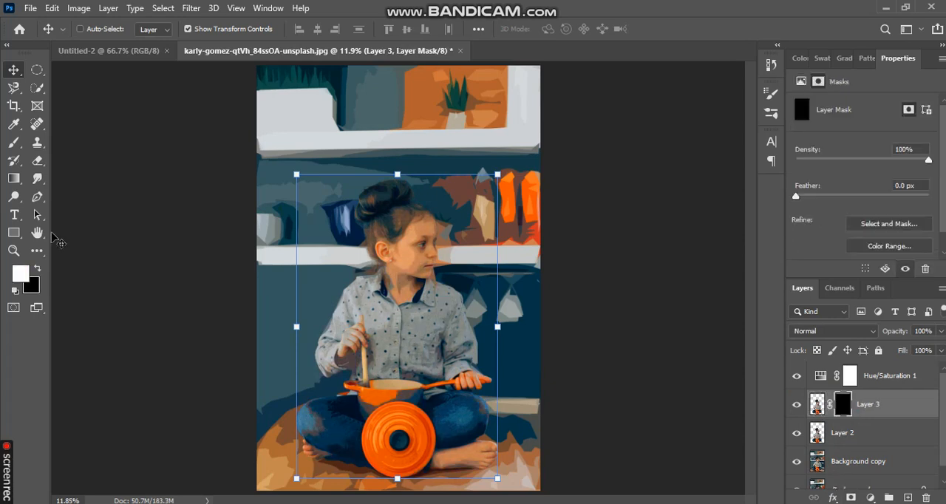
- Set up a size 34 white brush and begin painting over the girl's cheek on Layer 3's mask
click(13, 251)
drag(421, 255, 421, 255)
click(421, 255)
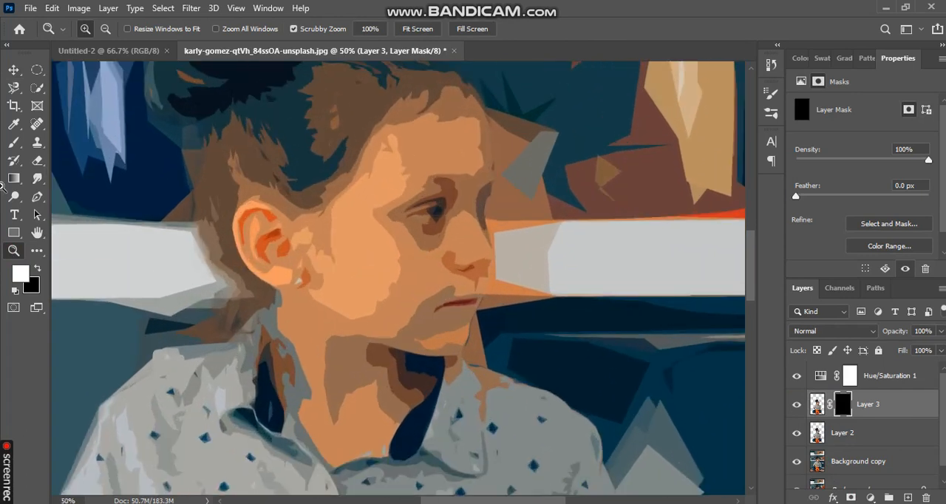
click(13, 142)
click(101, 30)
click(86, 76)
click(304, 6)
click(378, 220)
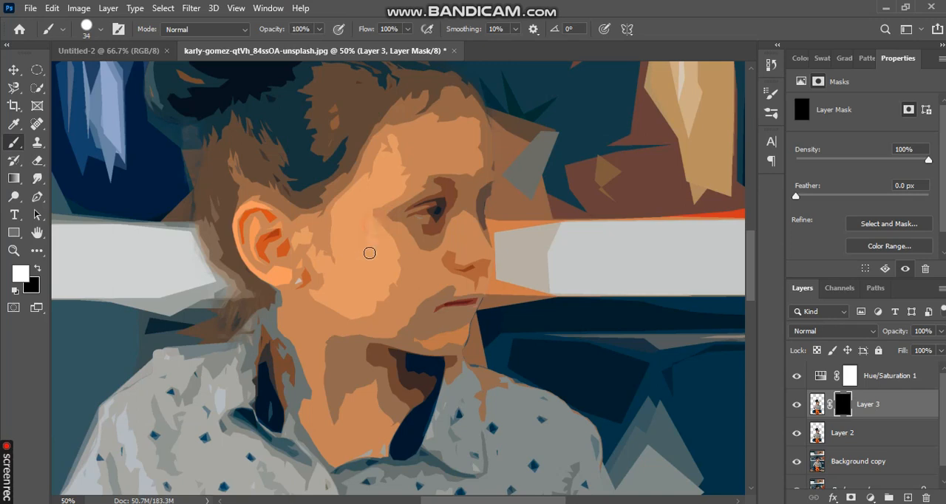
- Adjust the brush, paint the girl's face, ear and neck white on Layer 3's mask, undo the last two strokes, and compare with Layer 3 hidden
click(100, 31)
click(136, 74)
click(355, 6)
mouse_move(415, 252)
mouse_down()
mouse_move(409, 277)
mouse_move(419, 193)
mouse_move(442, 173)
mouse_move(426, 139)
mouse_move(410, 138)
mouse_move(326, 241)
mouse_move(282, 250)
mouse_move(263, 235)
mouse_move(319, 294)
mouse_move(309, 315)
mouse_move(329, 339)
mouse_move(335, 372)
mouse_move(388, 315)
mouse_move(366, 272)
mouse_move(435, 329)
mouse_move(457, 261)
mouse_move(445, 235)
mouse_move(450, 198)
mouse_move(460, 253)
mouse_move(453, 121)
mouse_move(446, 148)
mouse_move(455, 110)
mouse_move(428, 133)
mouse_move(430, 309)
mouse_move(458, 263)
mouse_move(439, 321)
mouse_move(385, 395)
mouse_move(365, 431)
mouse_up()
key(ctrl+z)
key(ctrl+z)
click(14, 250)
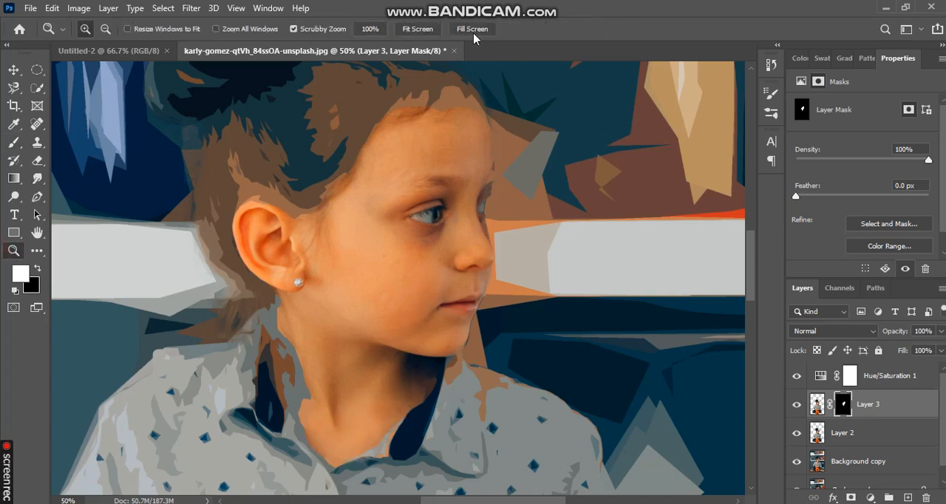
click(417, 29)
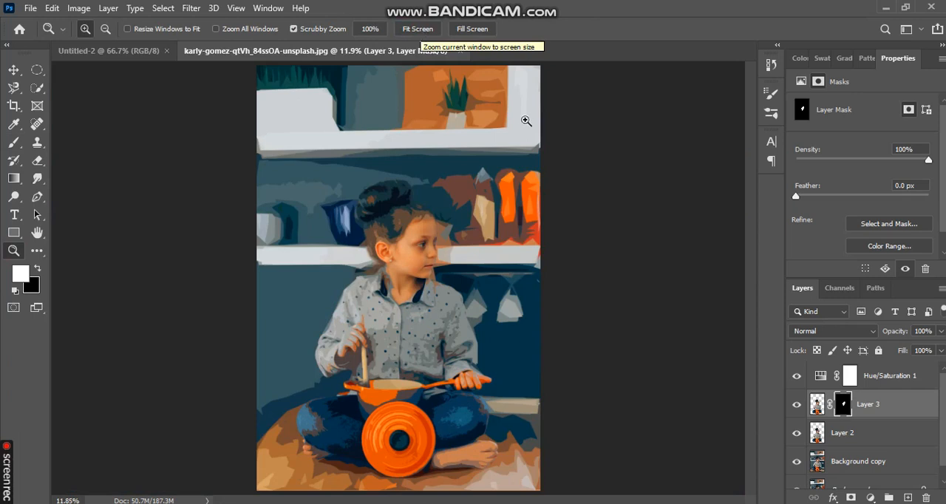
click(801, 408)
click(801, 408)
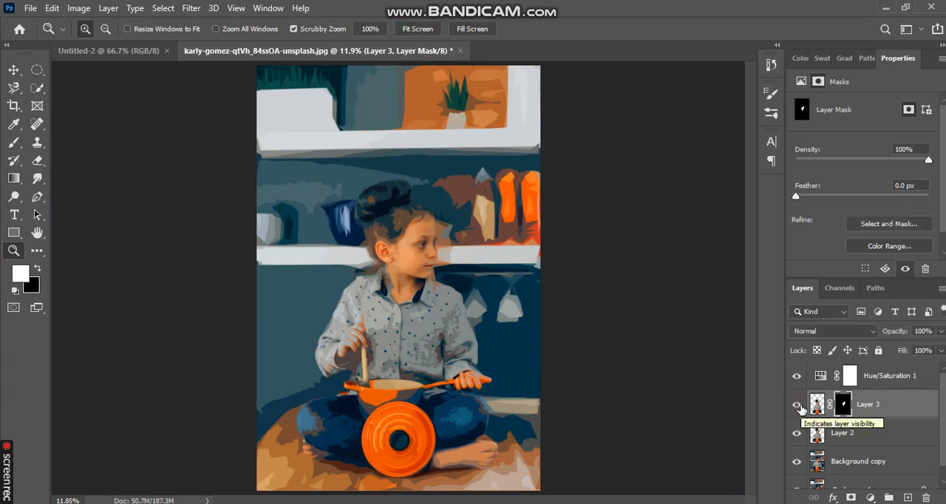